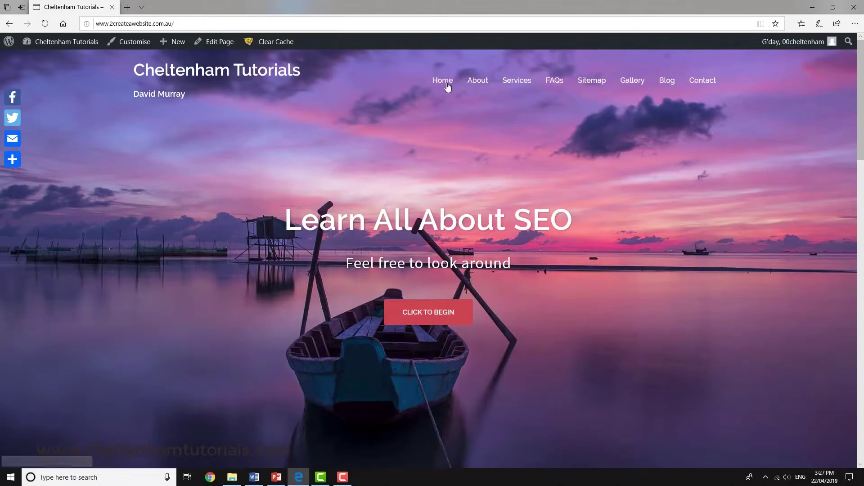
# Tour the site's About, Services, FAQs, Sitemap, Gallery, Blog and Contact Us pages
pyautogui.click(481, 84)
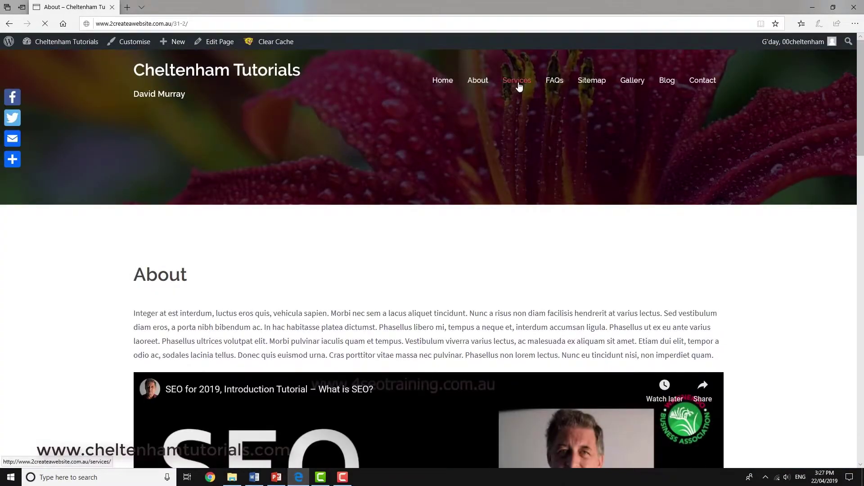
pyautogui.click(517, 84)
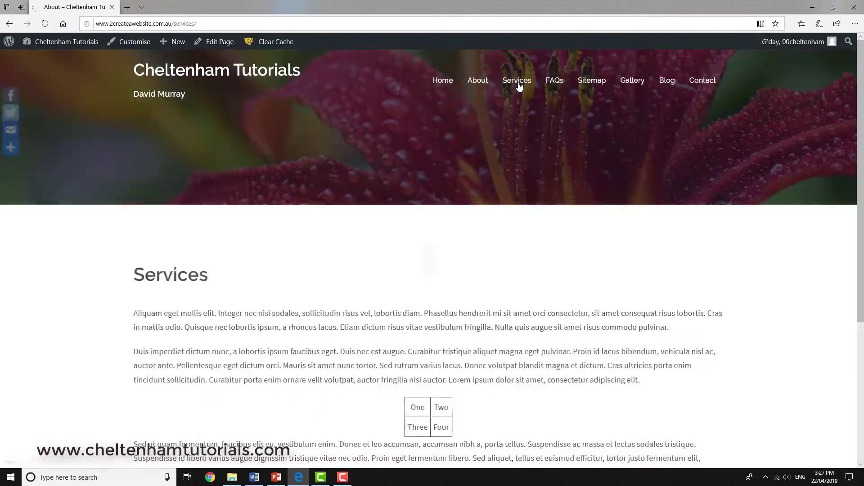
pyautogui.click(555, 84)
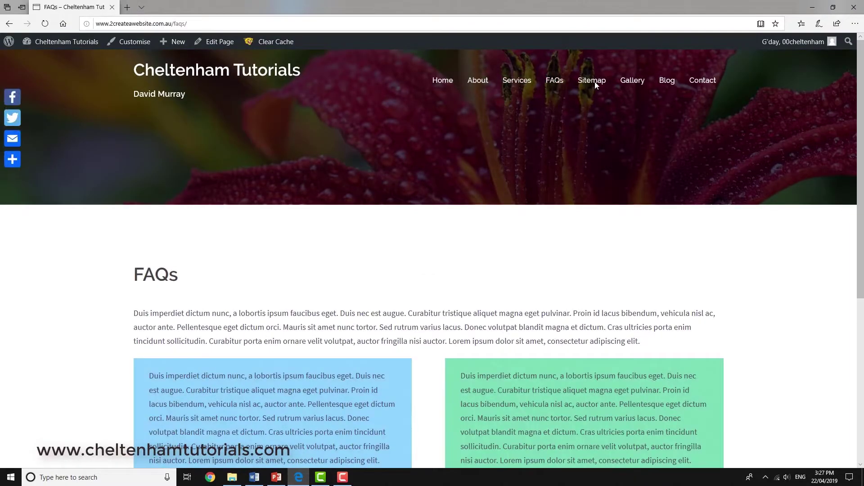
pyautogui.click(594, 85)
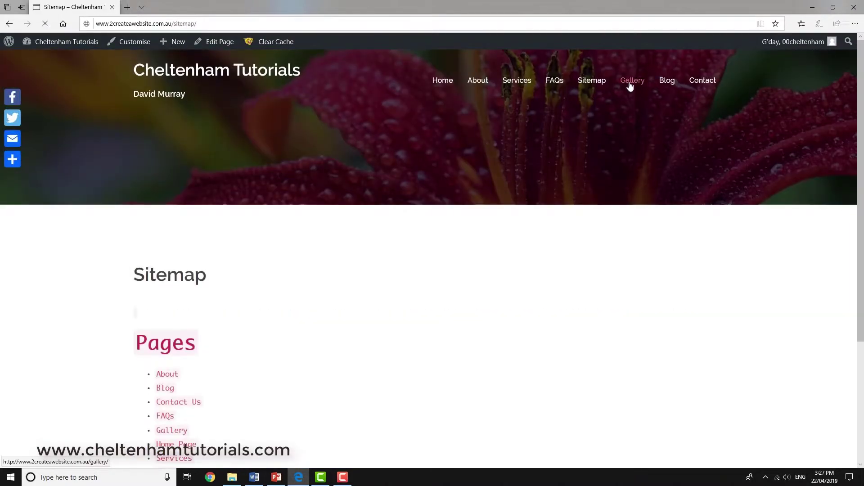
pyautogui.click(630, 84)
pyautogui.click(666, 83)
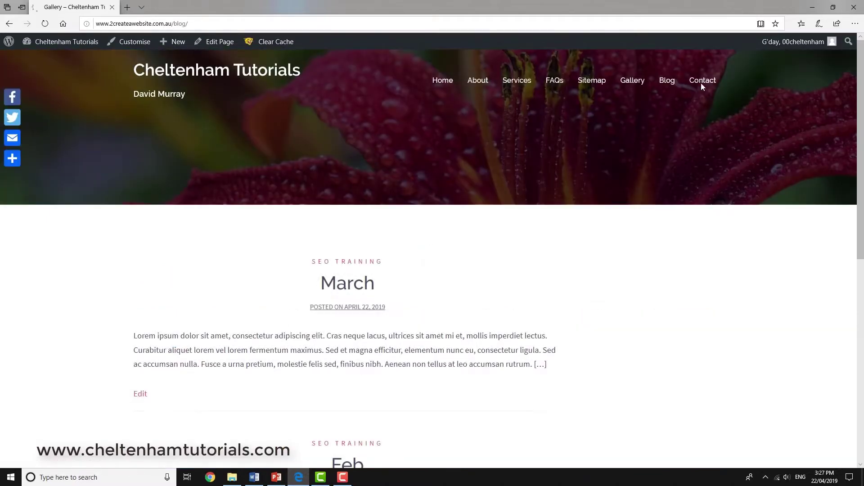
pyautogui.click(702, 82)
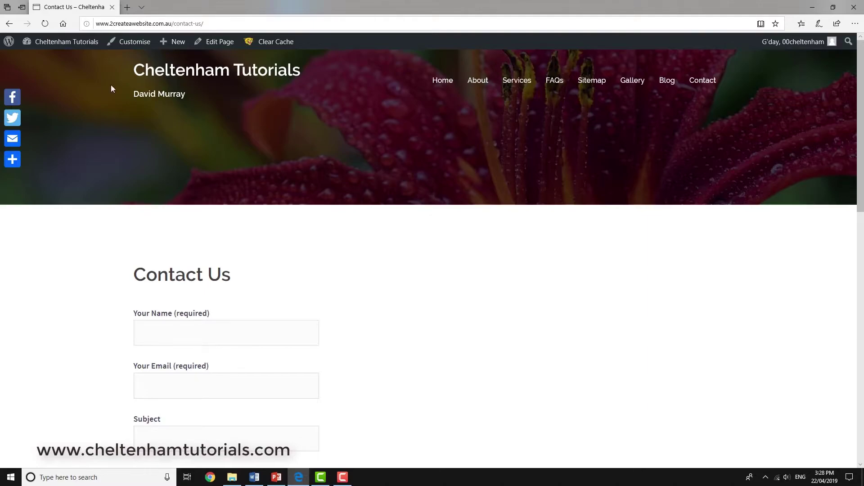
# From the admin dashboard, go to Plugins > Add New
pyautogui.click(39, 56)
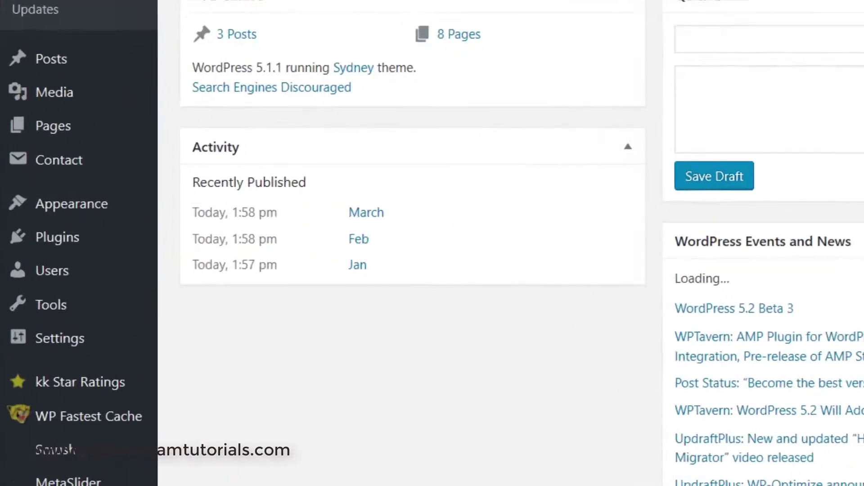
pyautogui.moveTo(71, 246)
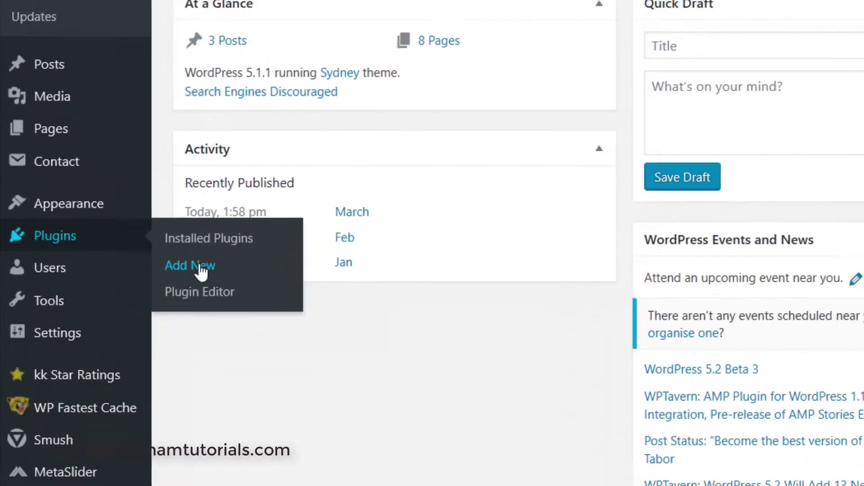
pyautogui.click(254, 291)
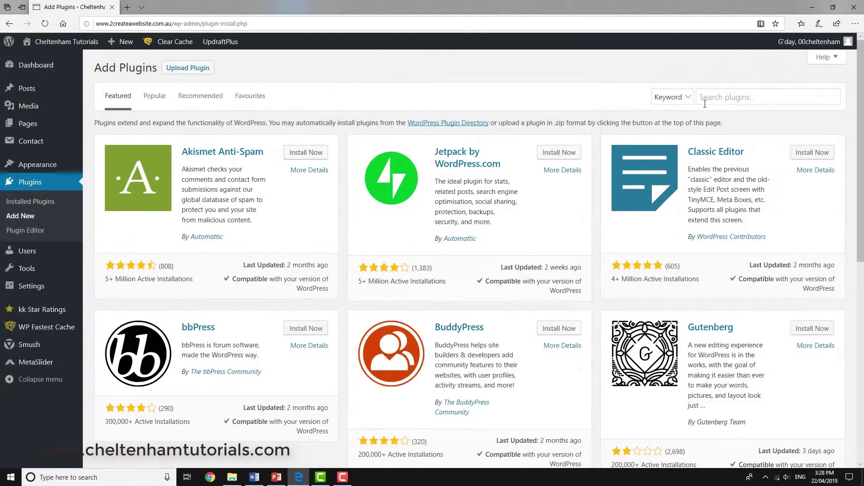
# Search the plugin directory for 'yoast' and install and activate Yoast SEO
pyautogui.click(705, 102)
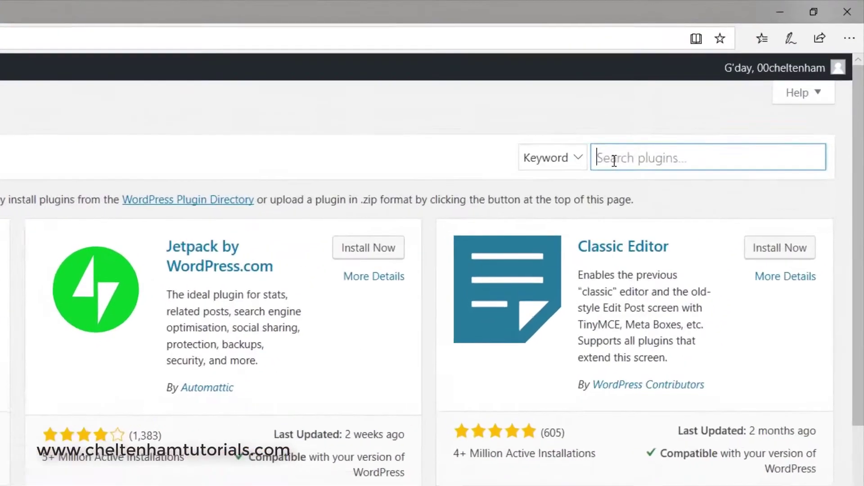
pyautogui.write('yoast')
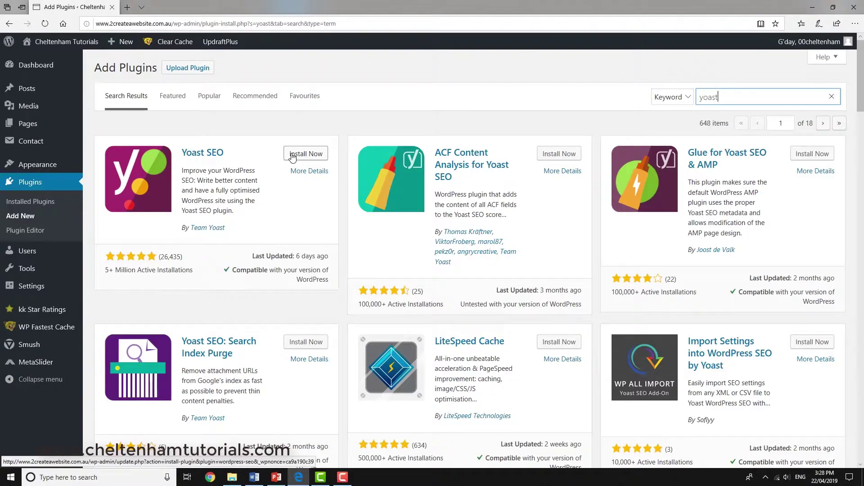
pyautogui.click(292, 154)
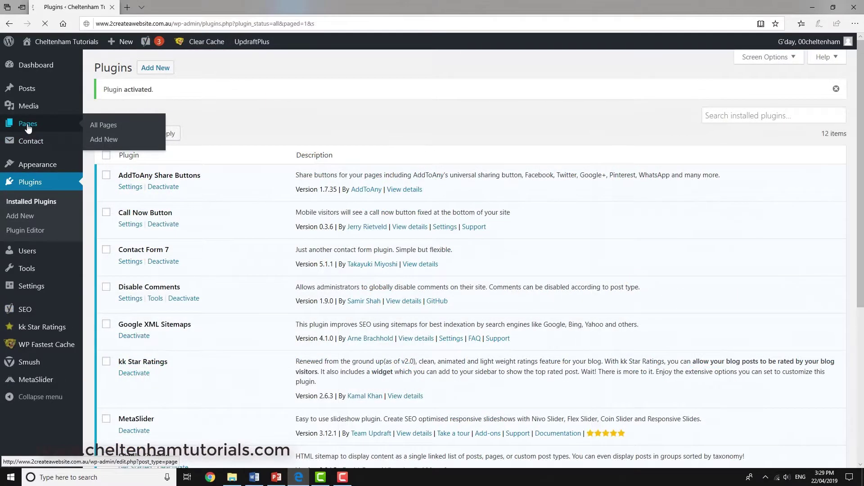
# Open the Home Page from All Pages and scroll down to its Yoast SEO snippet preview
pyautogui.click(28, 126)
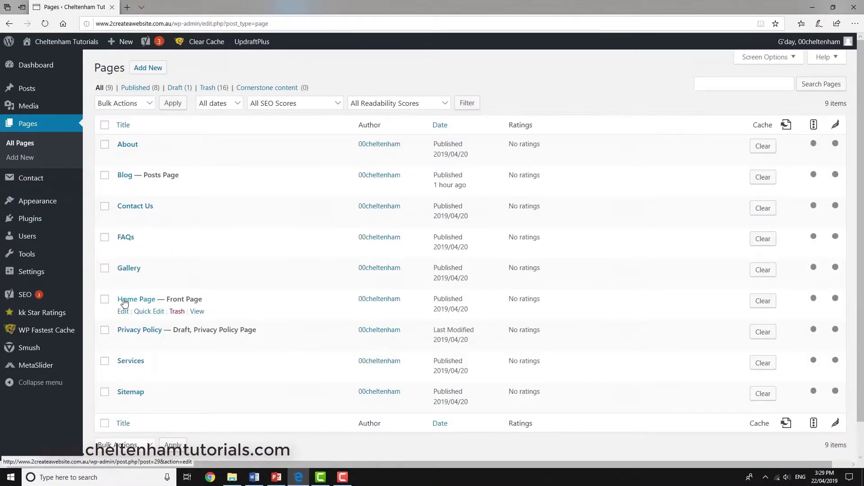
pyautogui.click(131, 301)
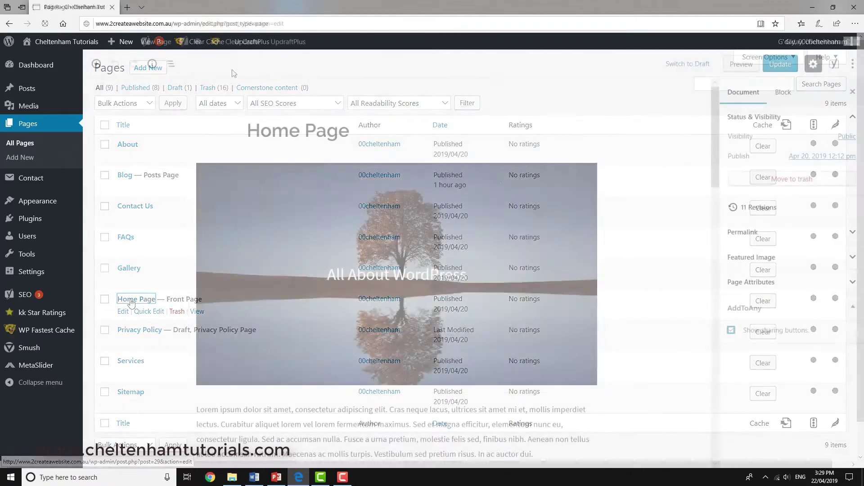
pyautogui.moveTo(717, 141); pyautogui.dragTo(752, 438)
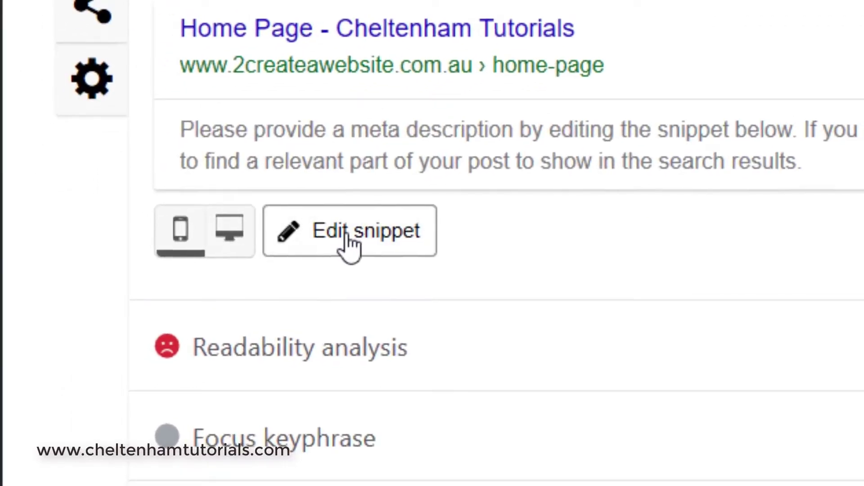
# Replace the default SEO title with 'SEO Training in Perth', followed by the author's name and 'based in Western Australia'
pyautogui.click(349, 235)
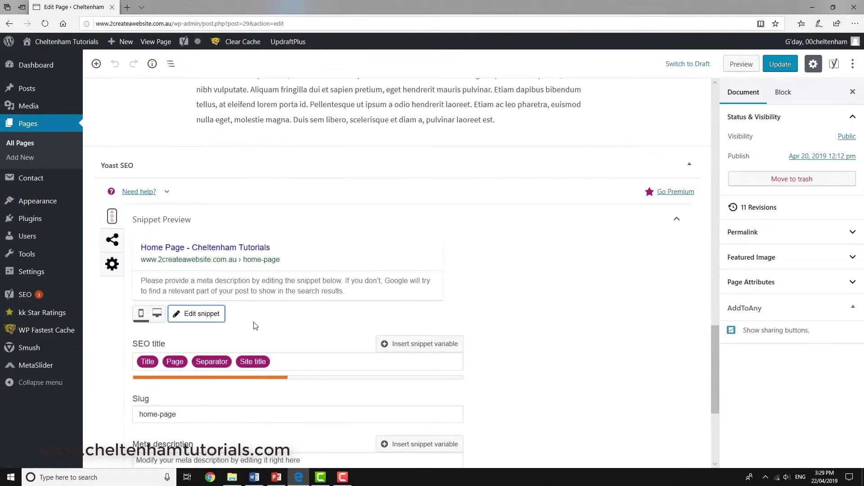
pyautogui.scroll(-3, 255, 326)
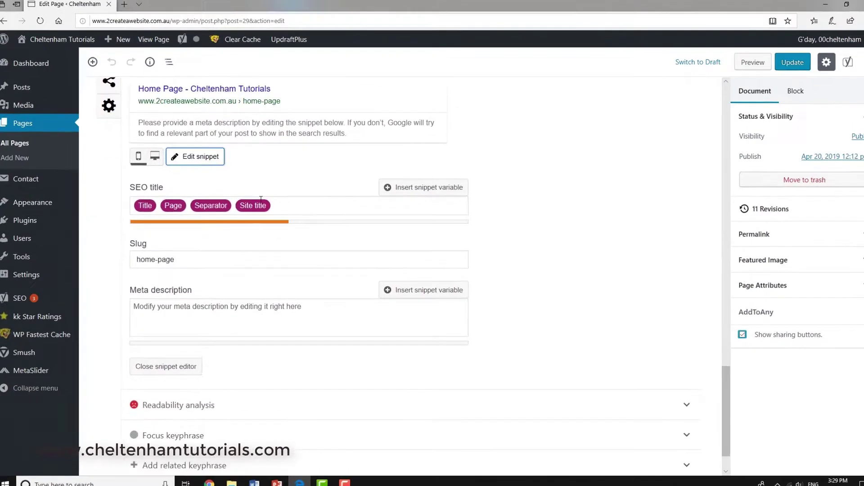
pyautogui.click(275, 205)
pyautogui.moveTo(272, 206); pyautogui.dragTo(108, 202)
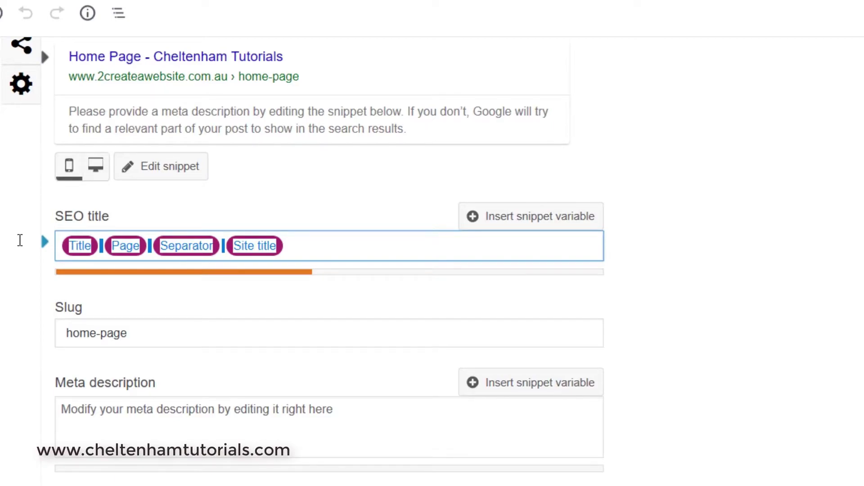
pyautogui.write('SEO Training ')
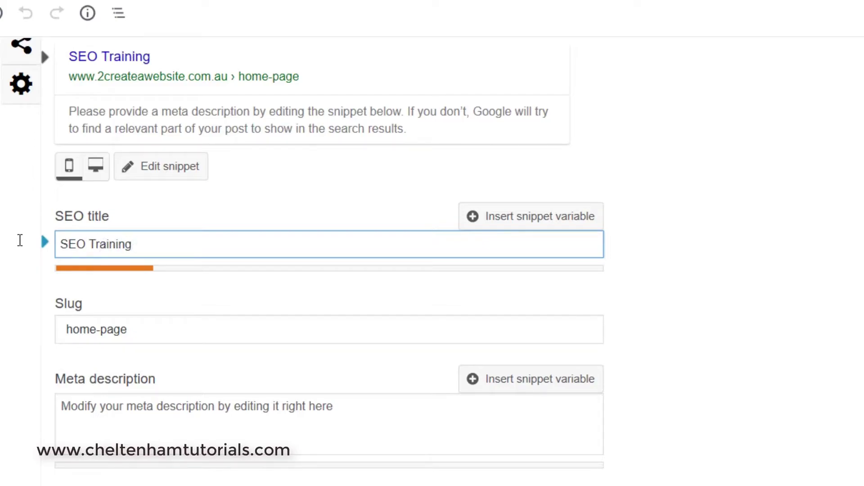
pyautogui.write('in Perth -')
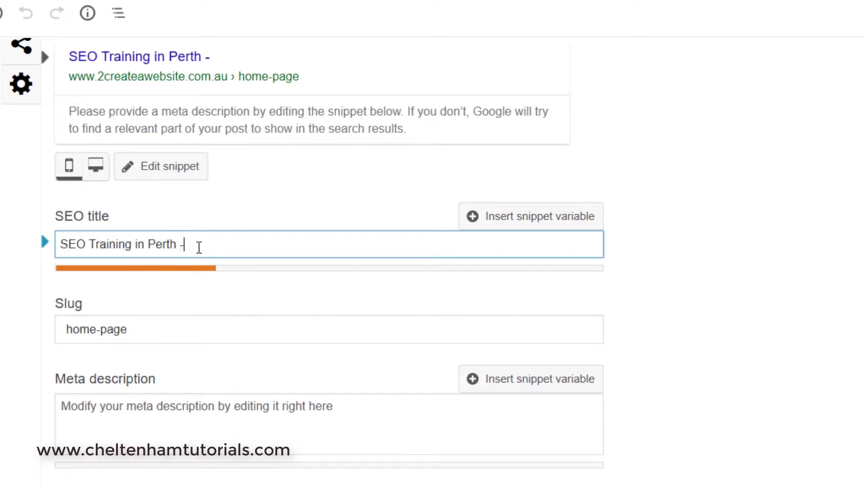
pyautogui.write('By Da')
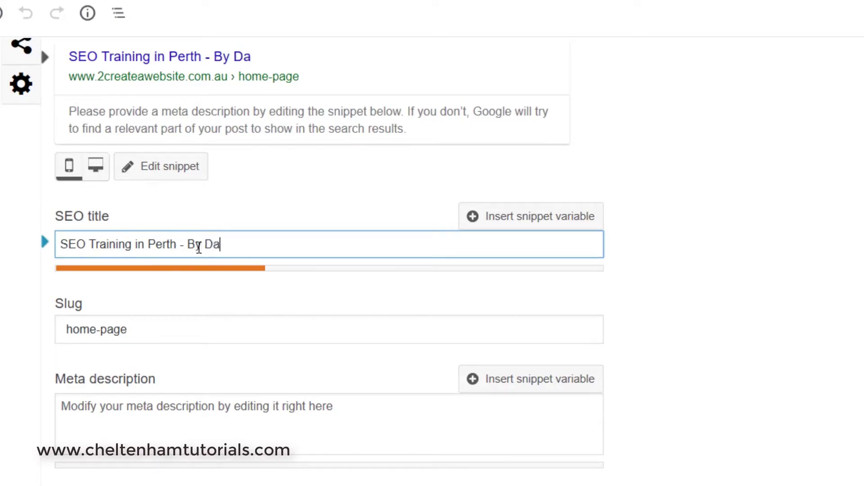
pyautogui.write('vid Murray')
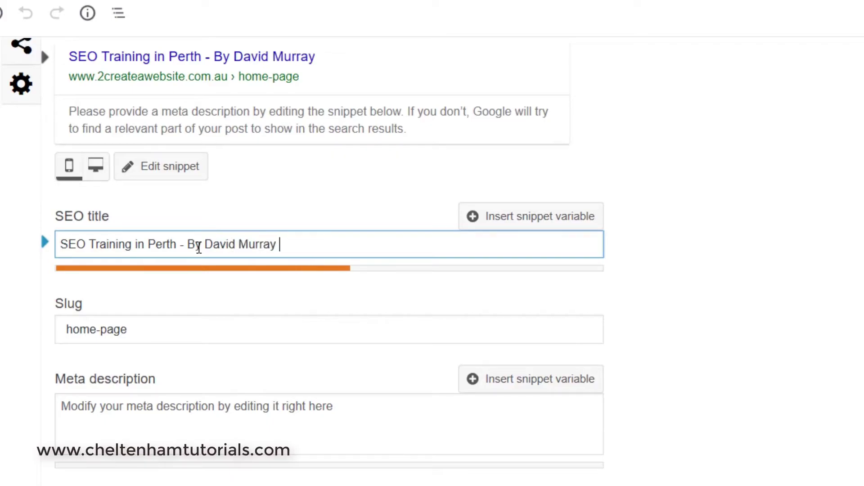
pyautogui.write(' based in We')
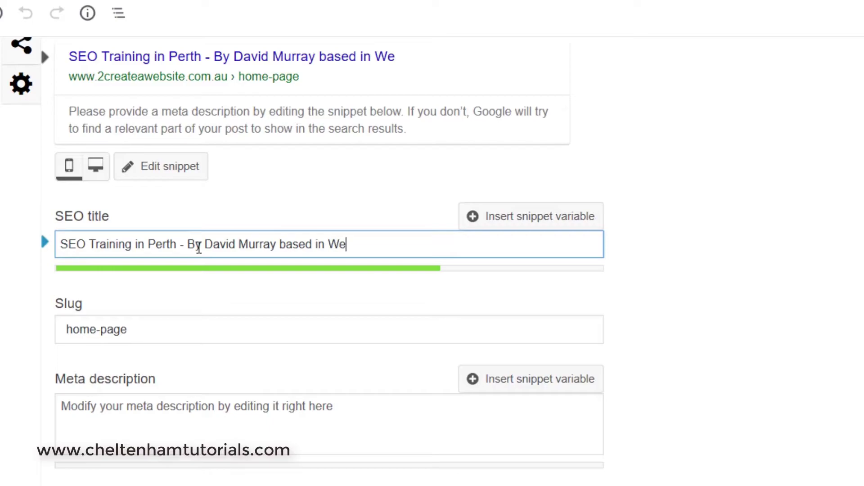
pyautogui.write('stern Aus')
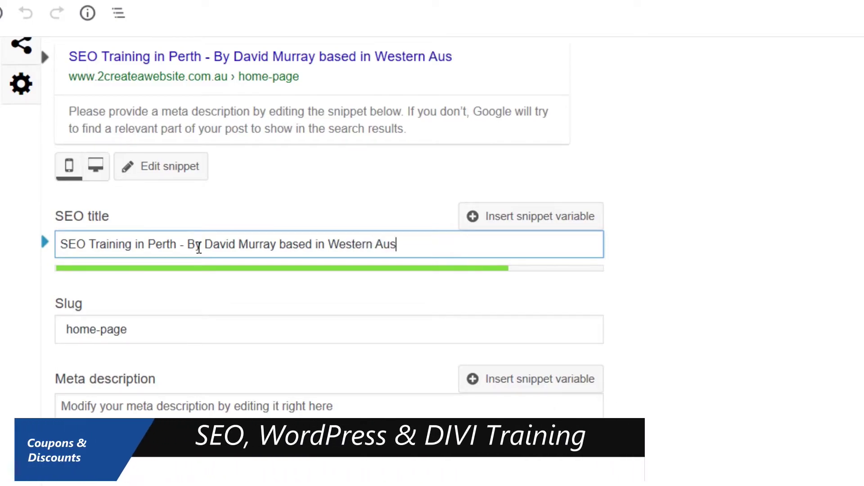
pyautogui.write('tralia')
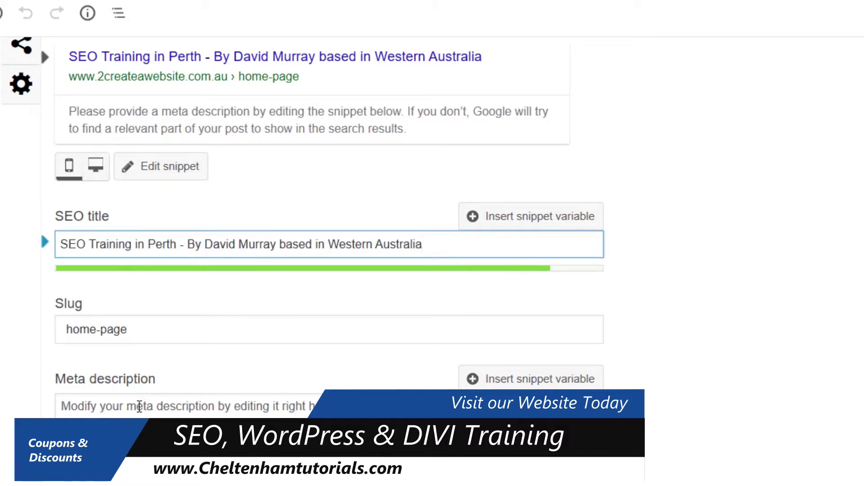
pyautogui.click(140, 406)
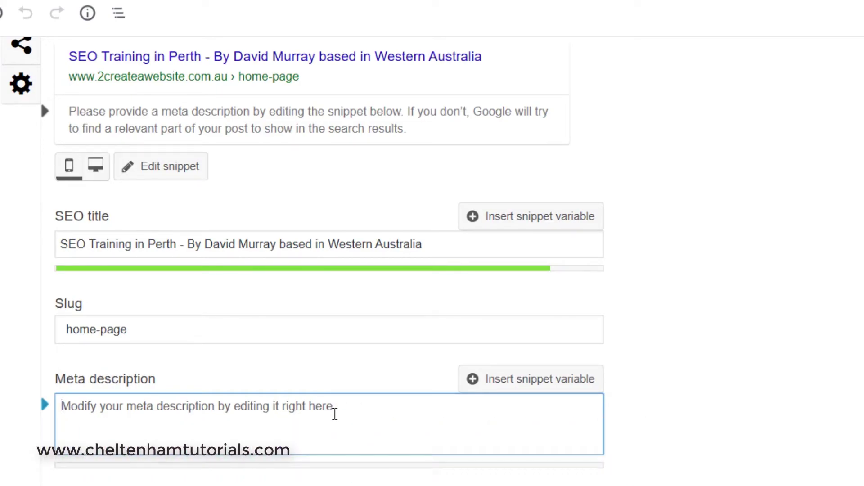
# Type a meta description about quality SEO training since 1996, ending 'two years before Google was even founded!'
pyautogui.write('SEO trai')
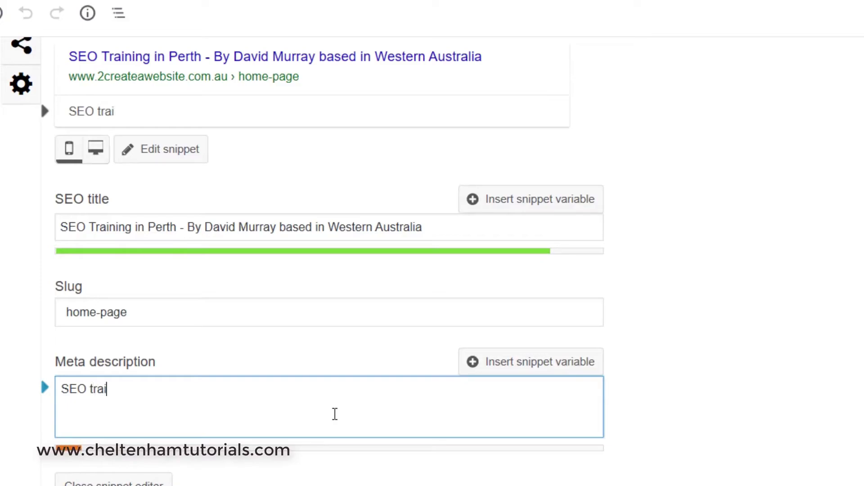
pyautogui.write('ning cousr')
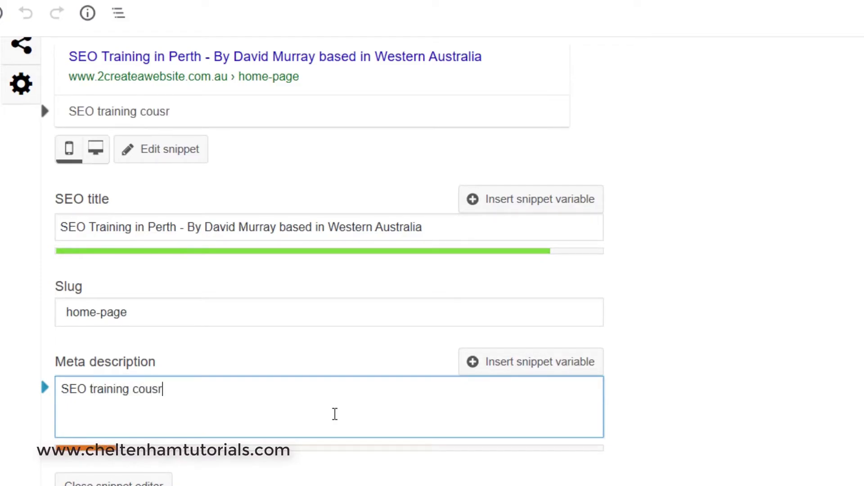
pyautogui.write('es by ')
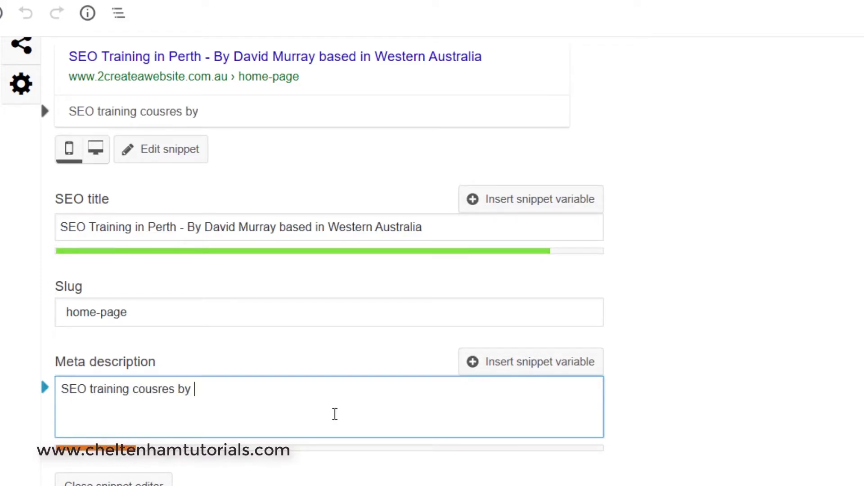
pyautogui.write('David MU')
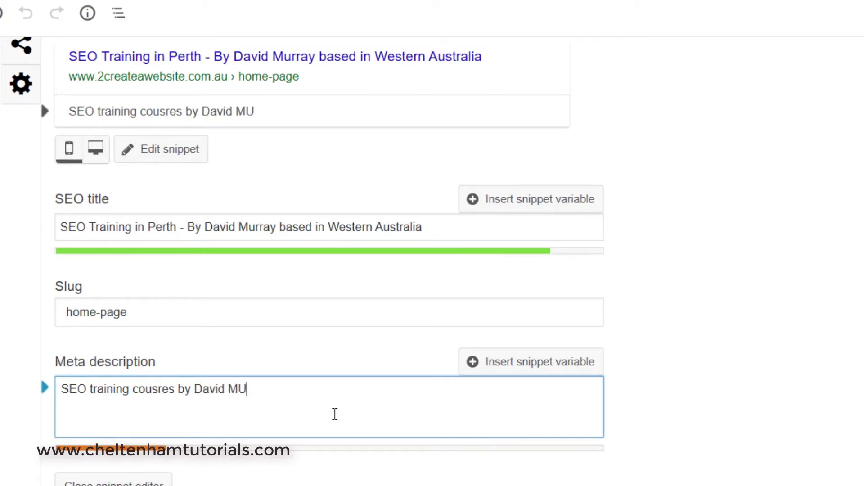
pyautogui.write('rray - ')
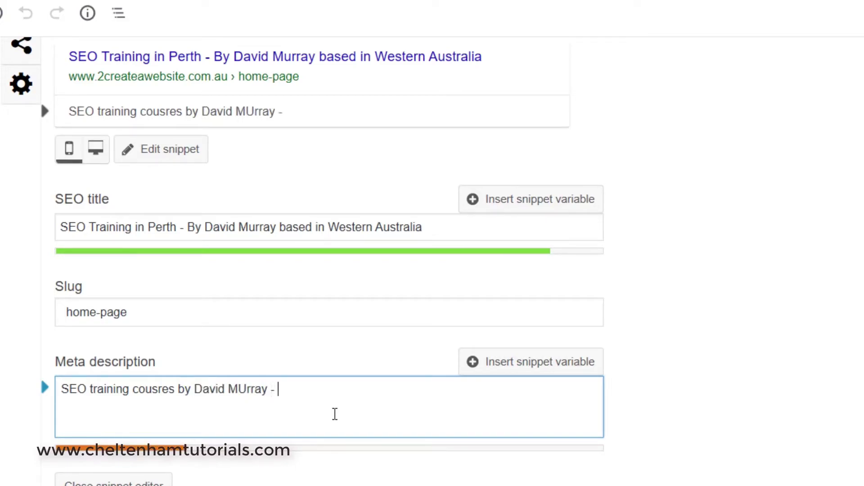
pyautogui.write('Deliver')
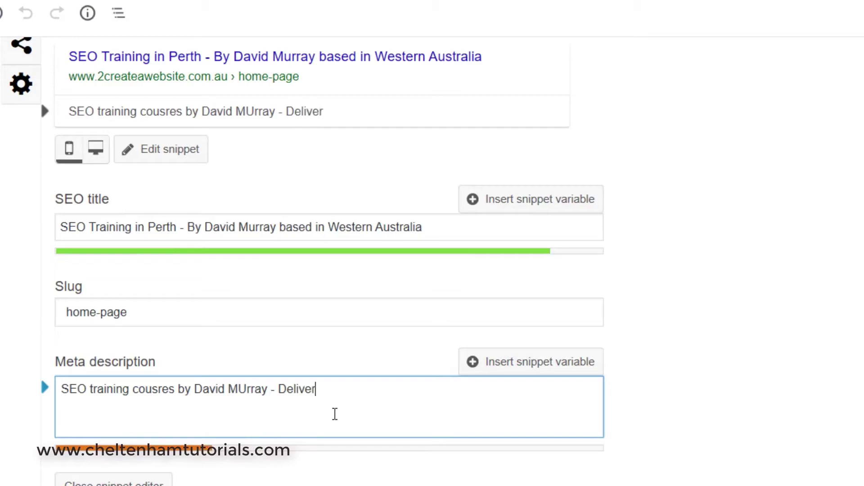
pyautogui.write('ing qua')
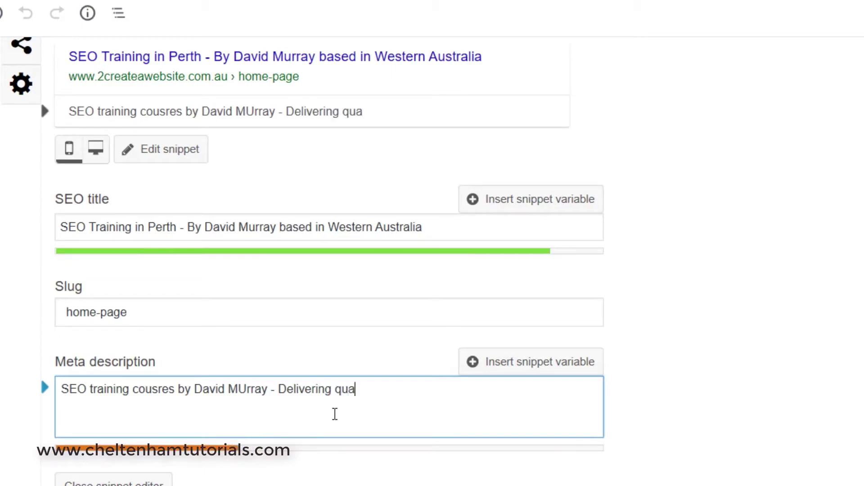
pyautogui.write('lity SEO ')
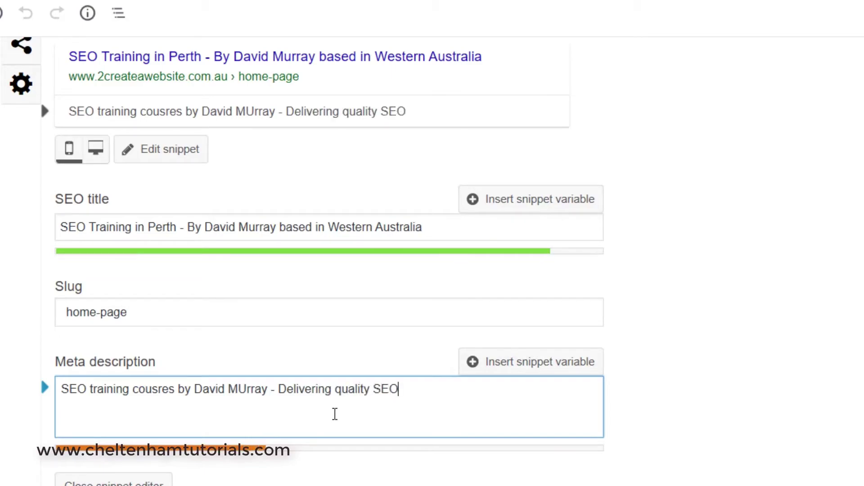
pyautogui.write('training ')
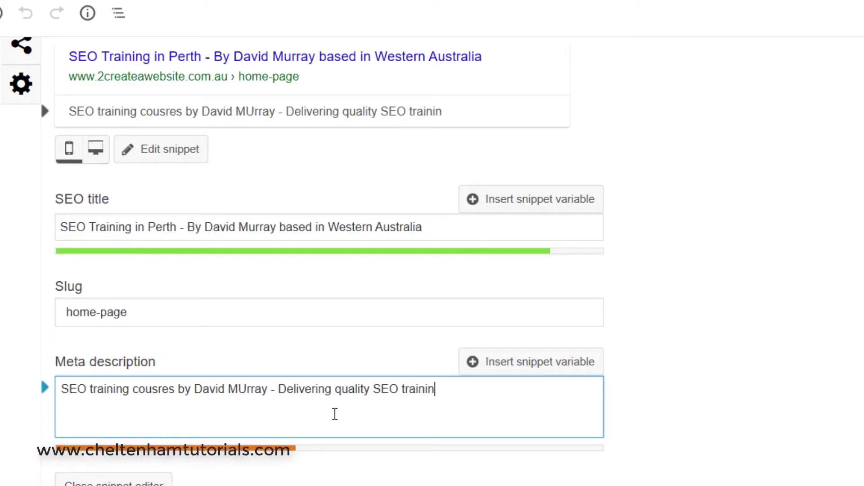
pyautogui.write('since 1')
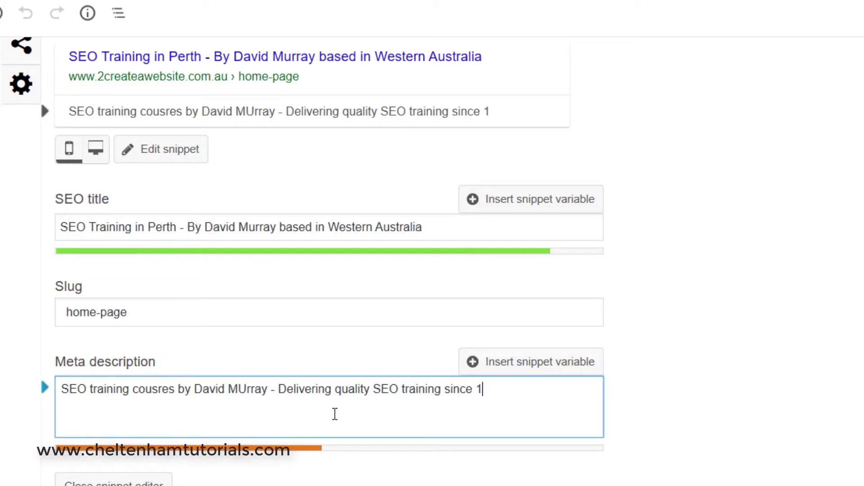
pyautogui.write('996.')
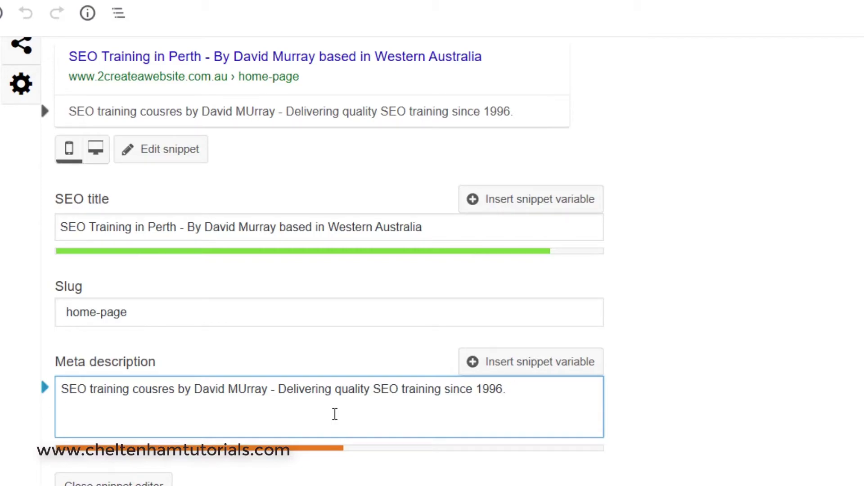
pyautogui.write('  I founded ')
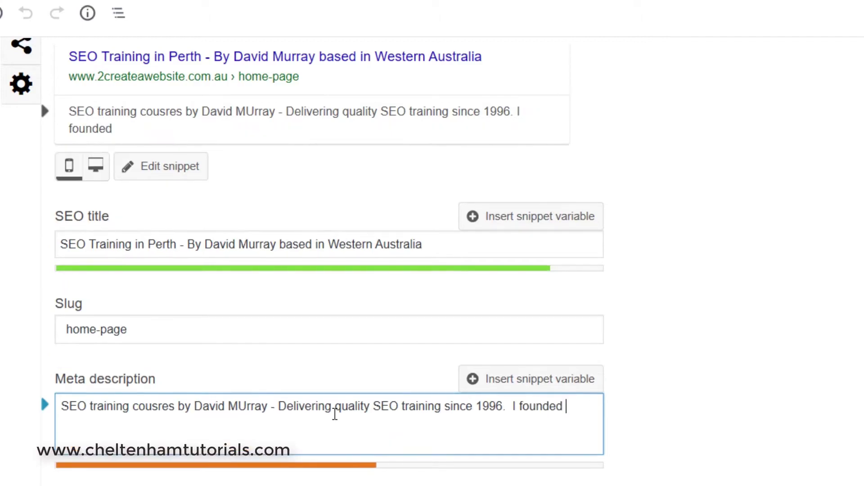
pyautogui.write('my SEO')
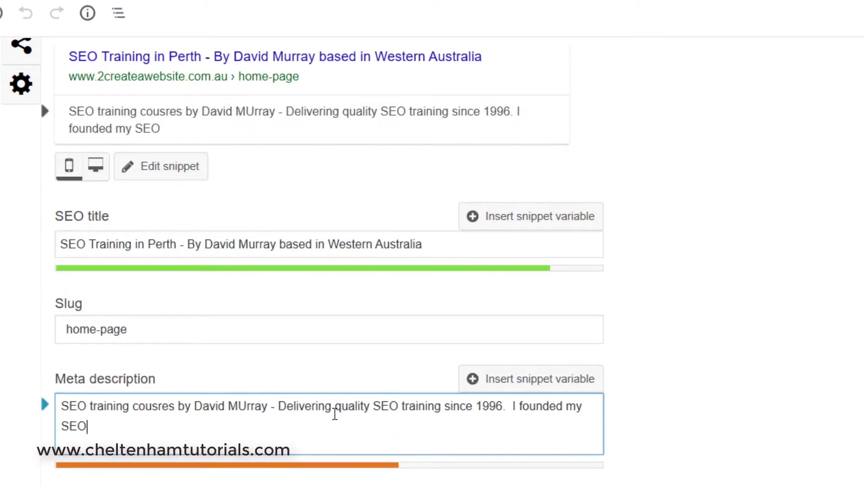
pyautogui.write(' company ')
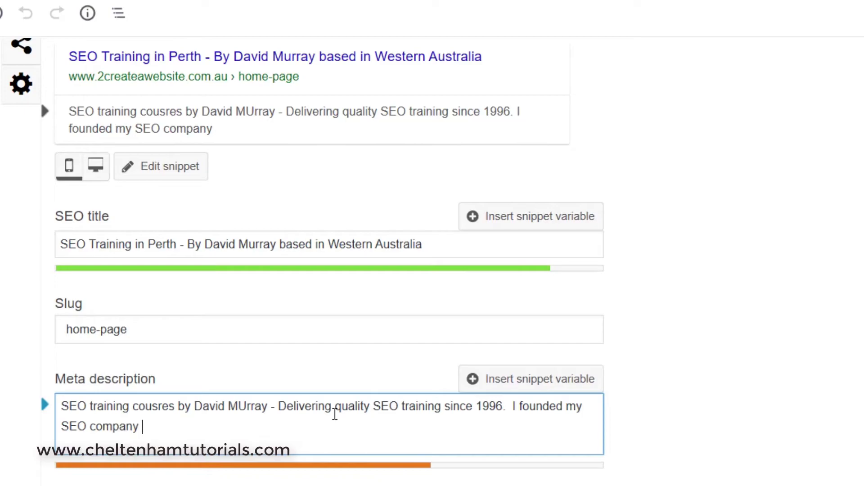
pyautogui.write('two year')
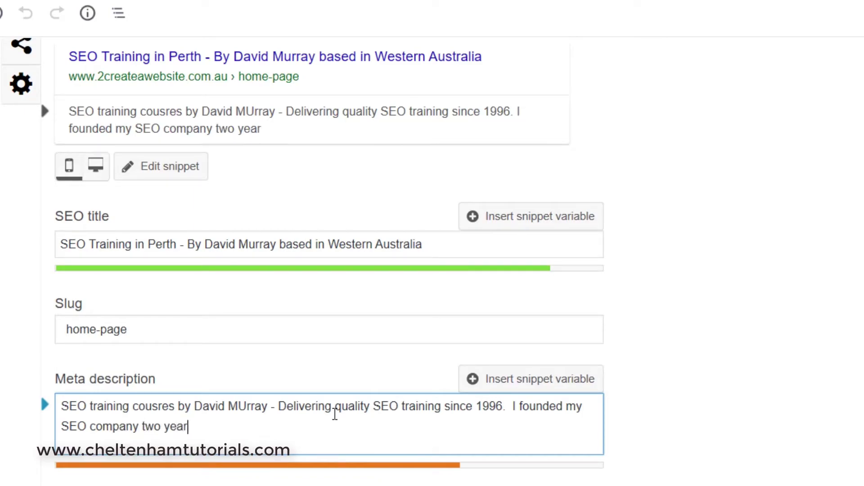
pyautogui.write('s before ')
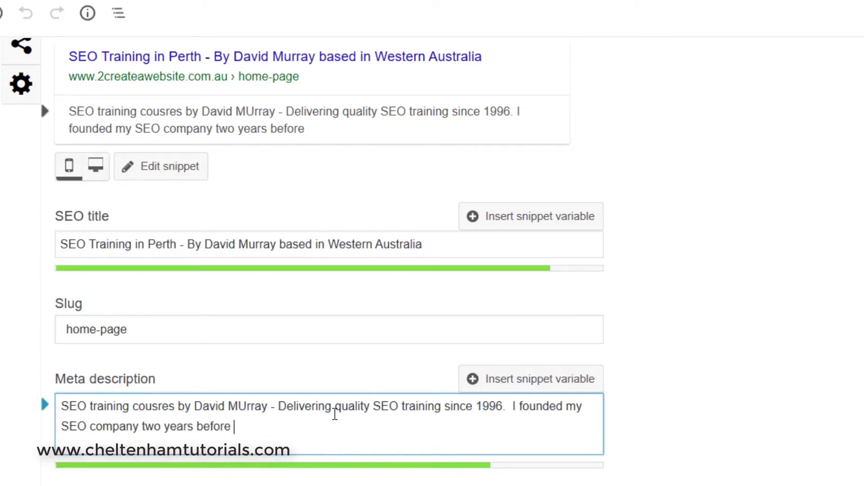
pyautogui.write('Goog')
pyautogui.write('k')
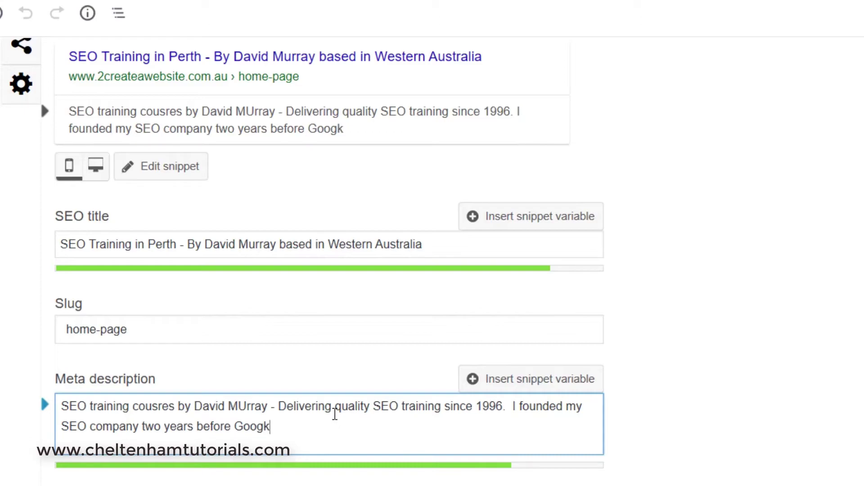
pyautogui.press('BackSpace')
pyautogui.write('le was eve')
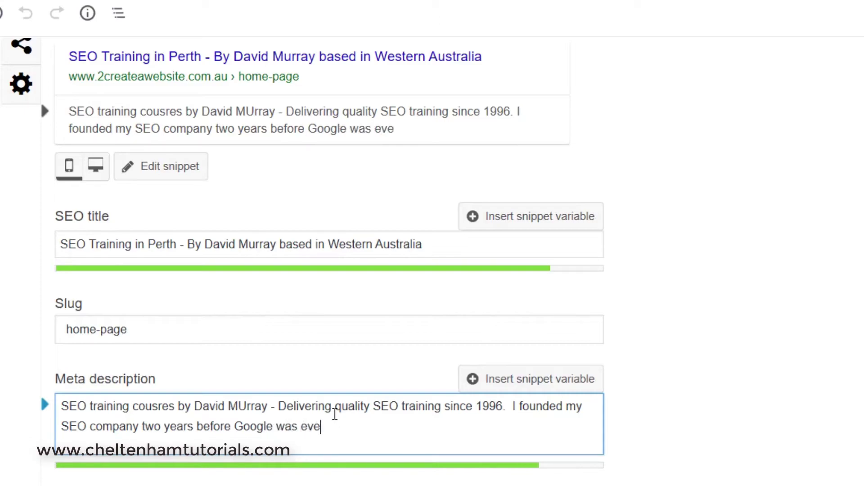
pyautogui.write('n founded!')
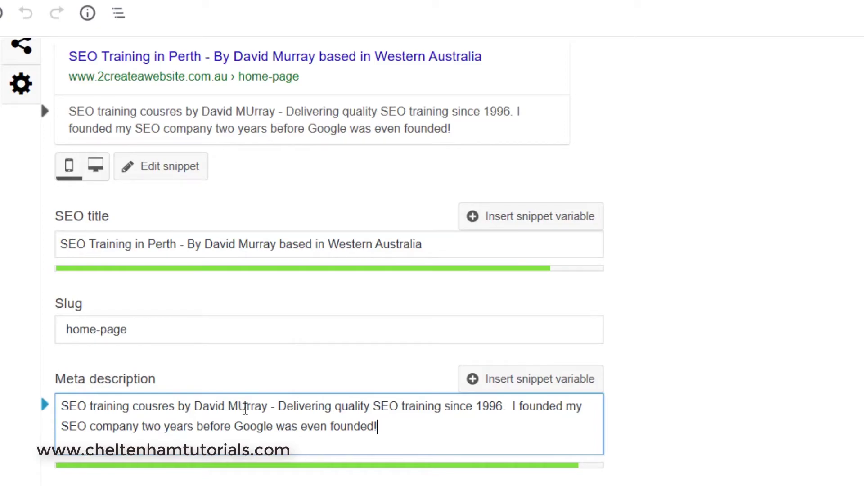
# Lowercase the wrongly capitalised U in the surname and update the Home Page
pyautogui.click(246, 409)
pyautogui.press('BackSpace')
pyautogui.write('u')
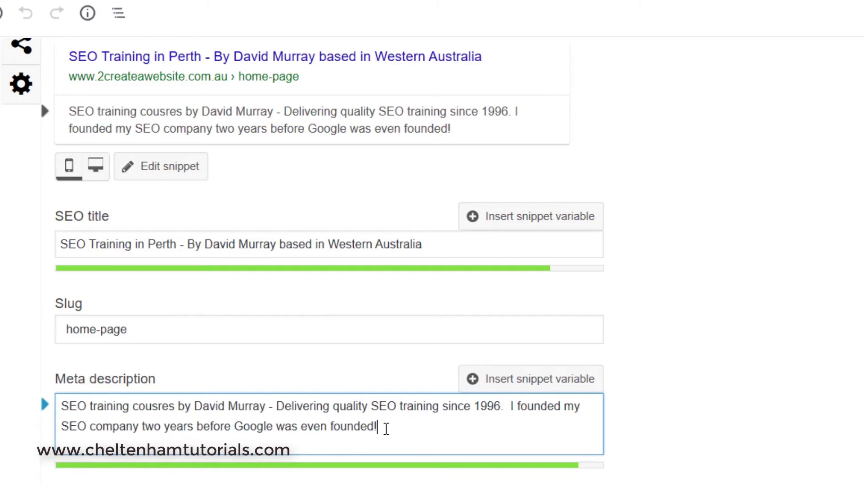
pyautogui.click(808, 61)
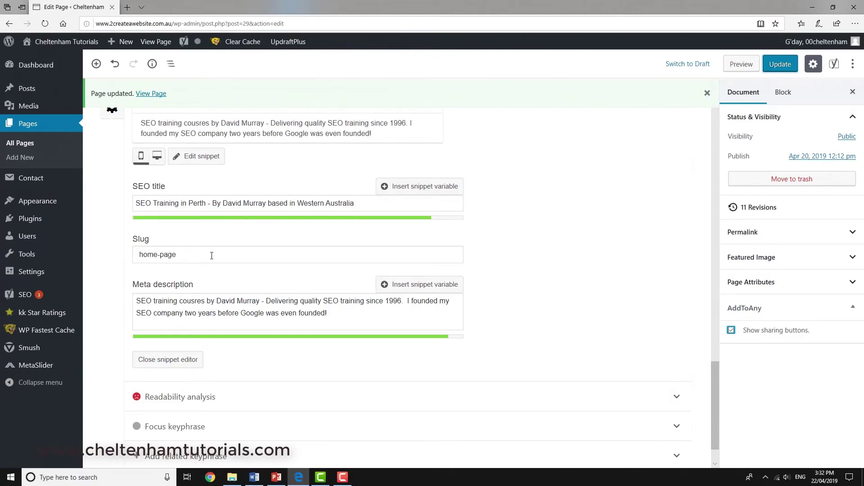
pyautogui.click(128, 7)
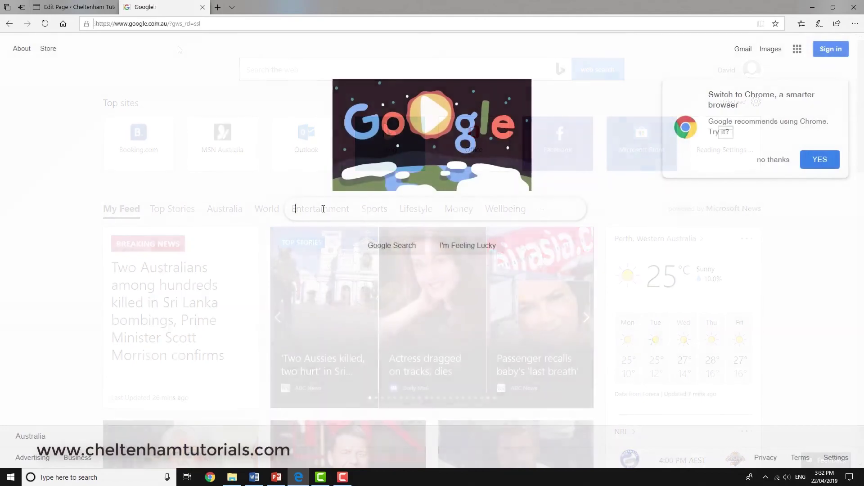
# Search Google for 'seo training'
pyautogui.write('seo tra')
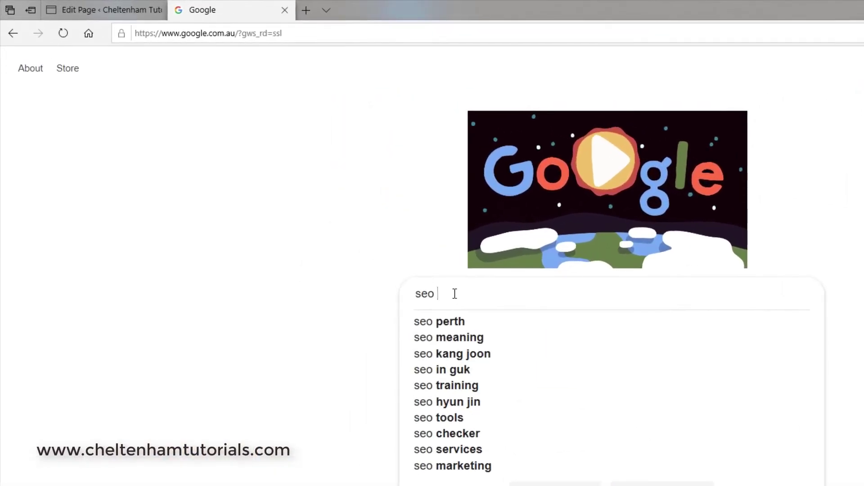
pyautogui.write('ining')
pyautogui.press('Return')
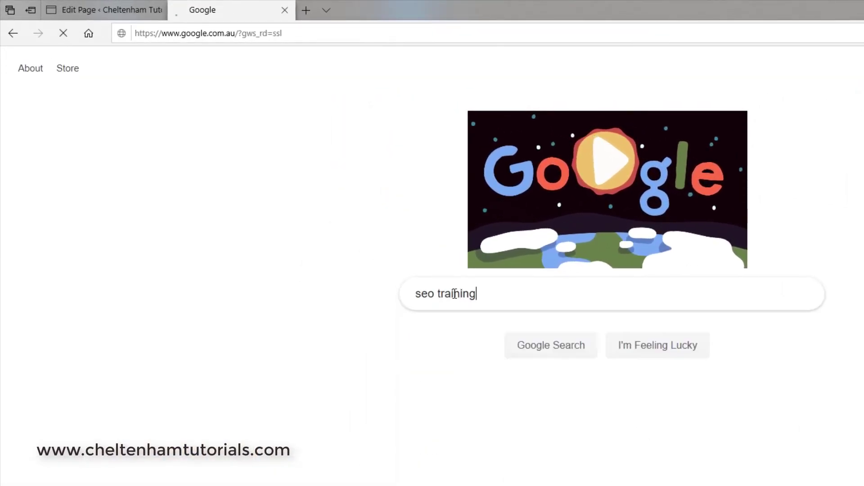